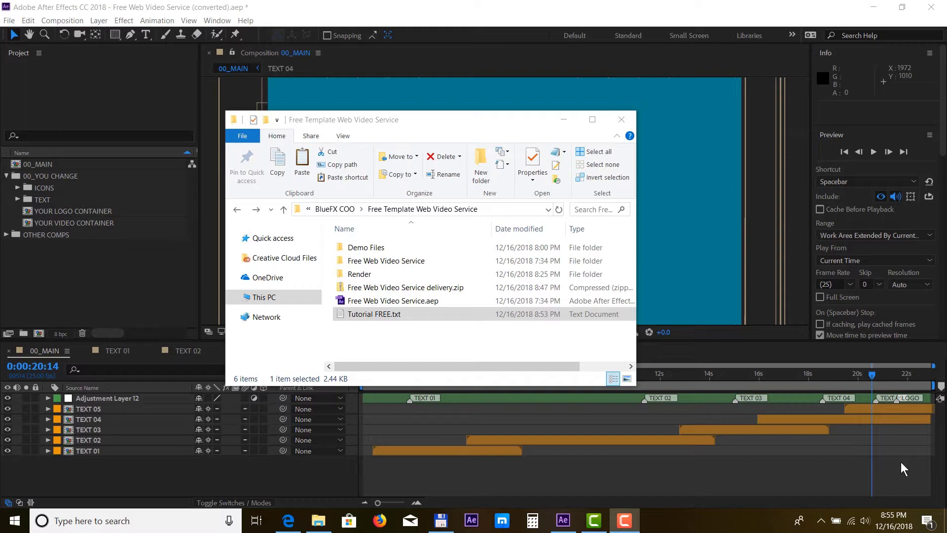
Select the delivery zip, then open the Free Web Video Service folder in Explorer
click(456, 290)
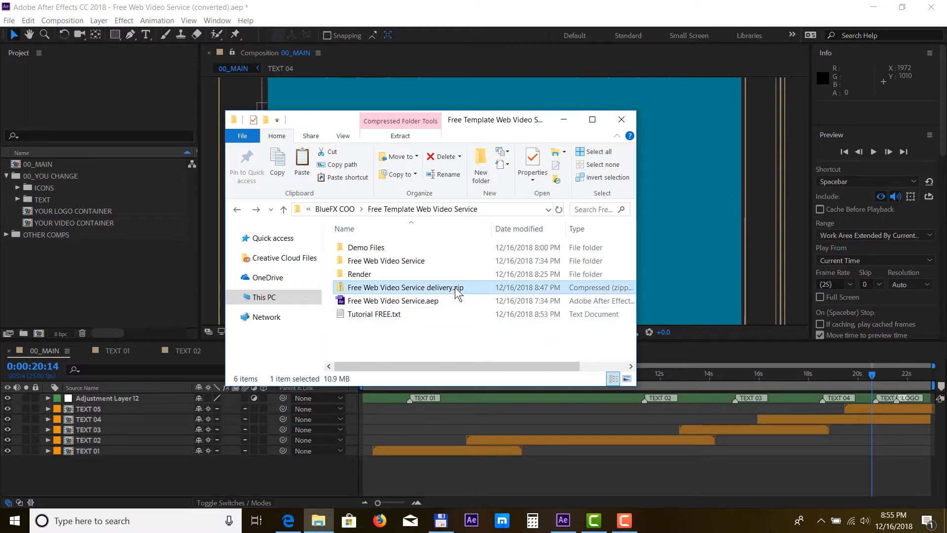
right_click(455, 290)
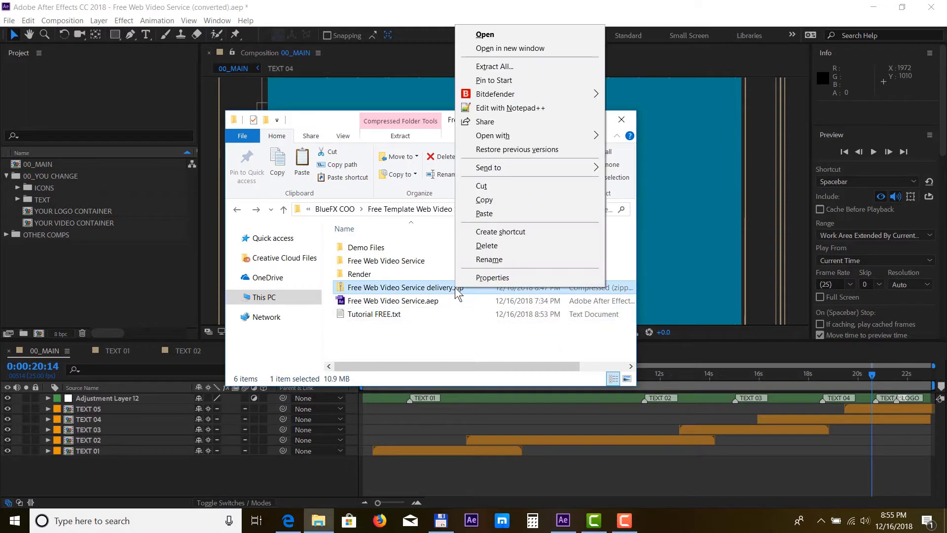
click(385, 340)
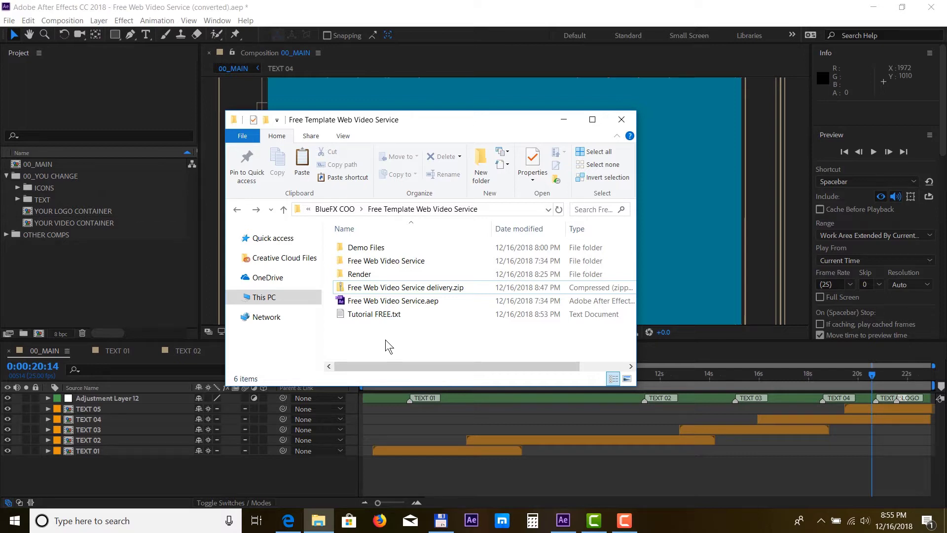
double_click(429, 260)
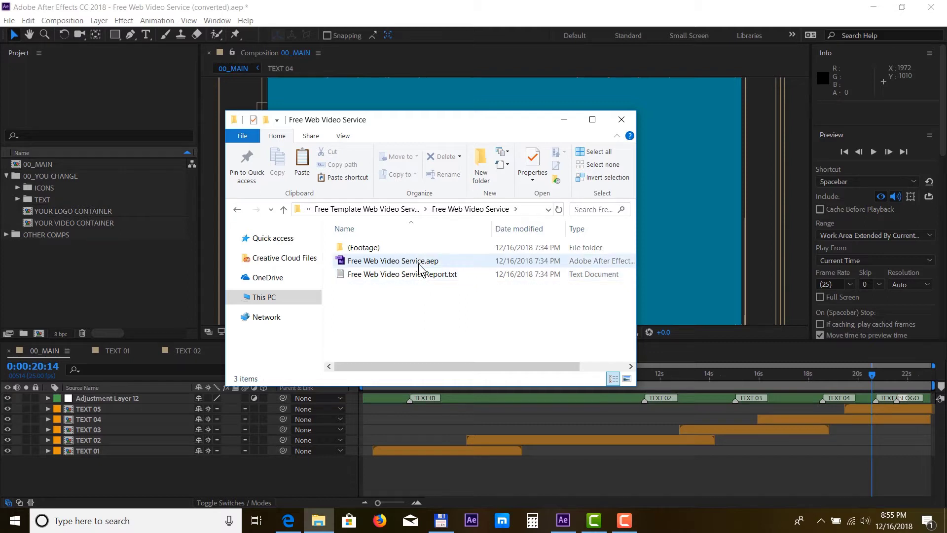
click(141, 282)
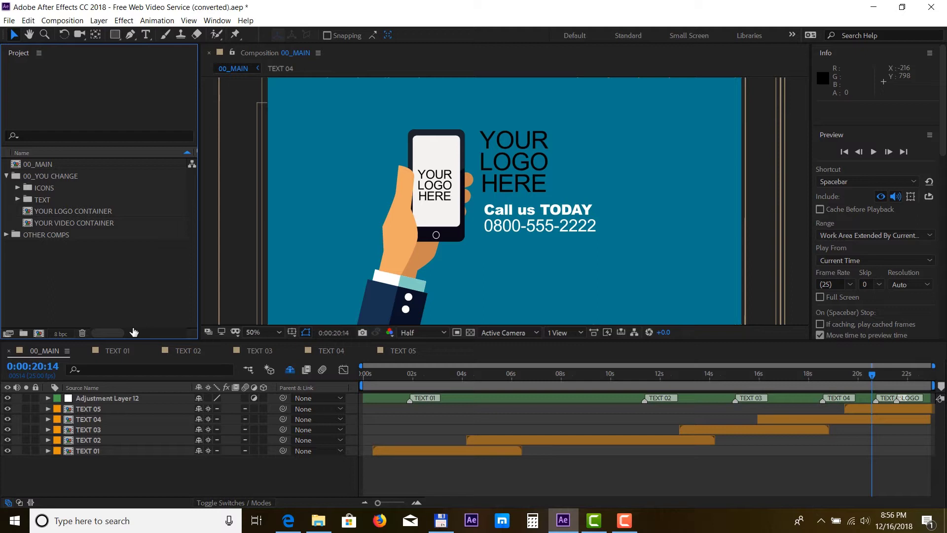
click(17, 199)
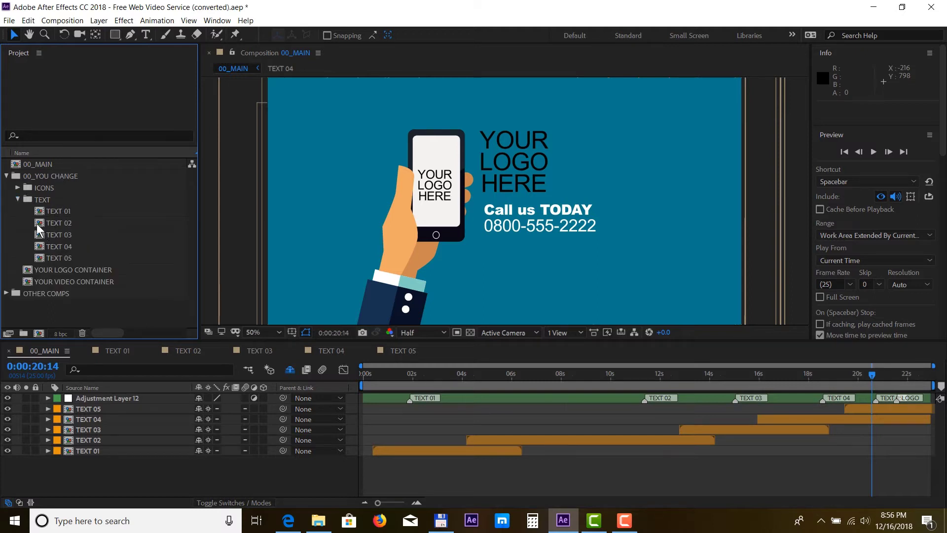
click(17, 198)
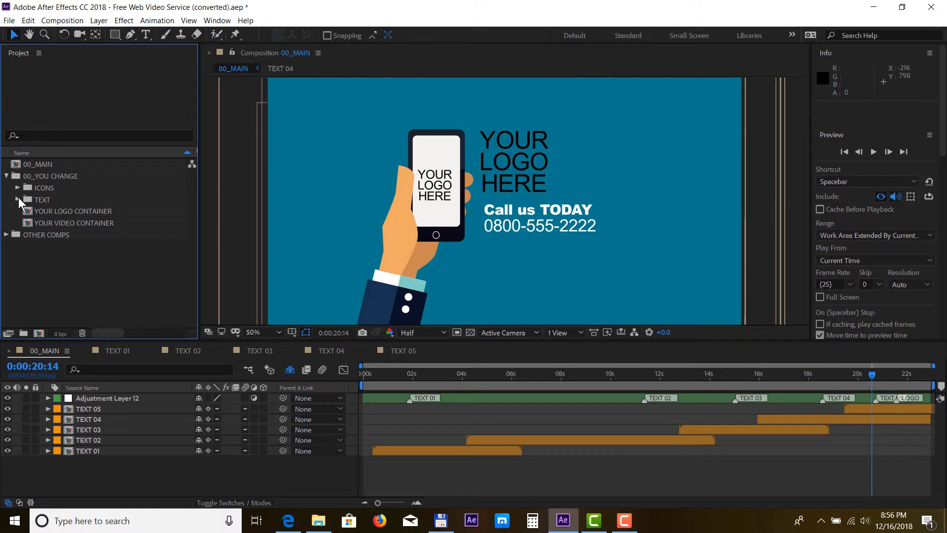
In TEXT 01, retype the 'for your website?' line as sample text
double_click(85, 449)
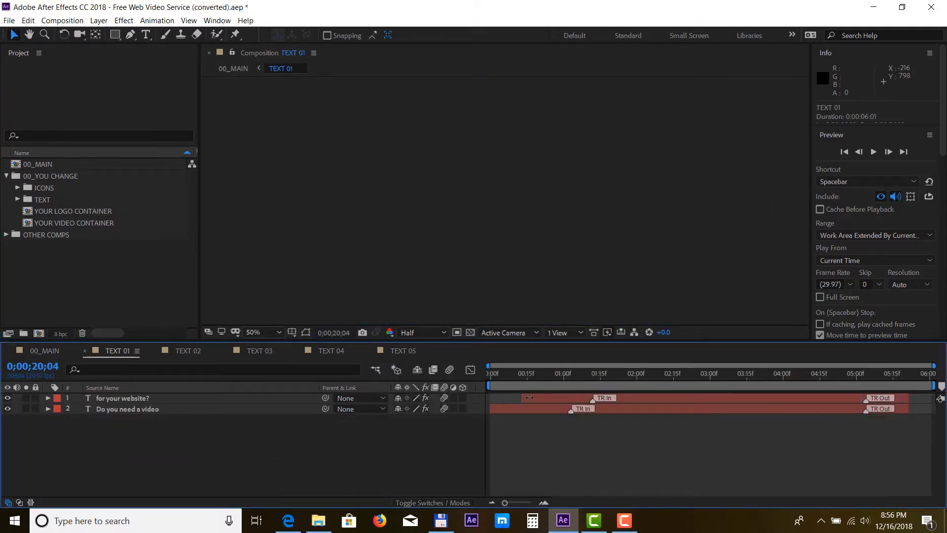
click(644, 382)
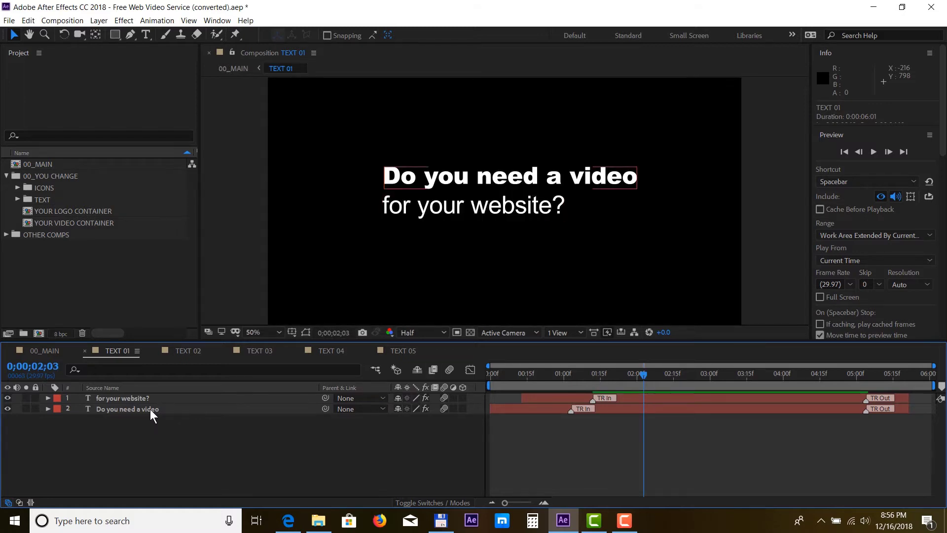
double_click(142, 397)
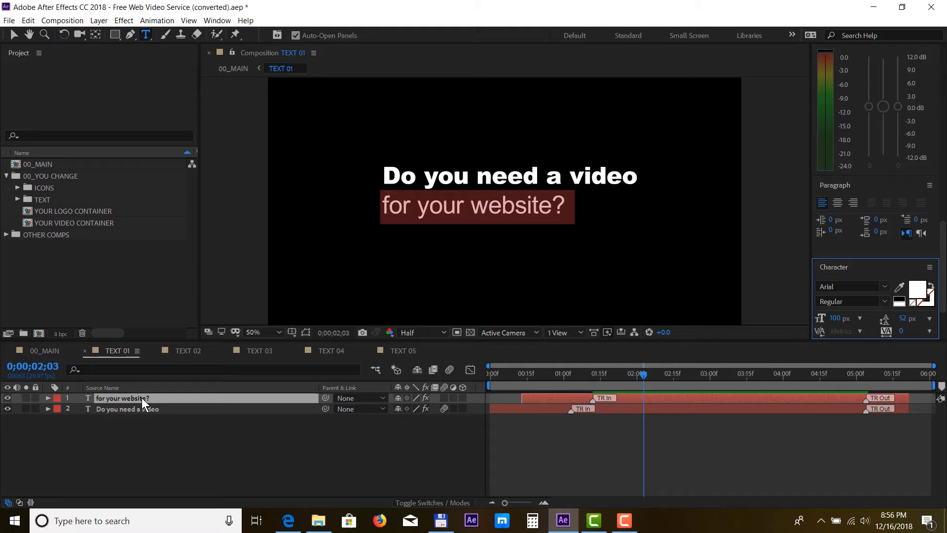
text(sample text)
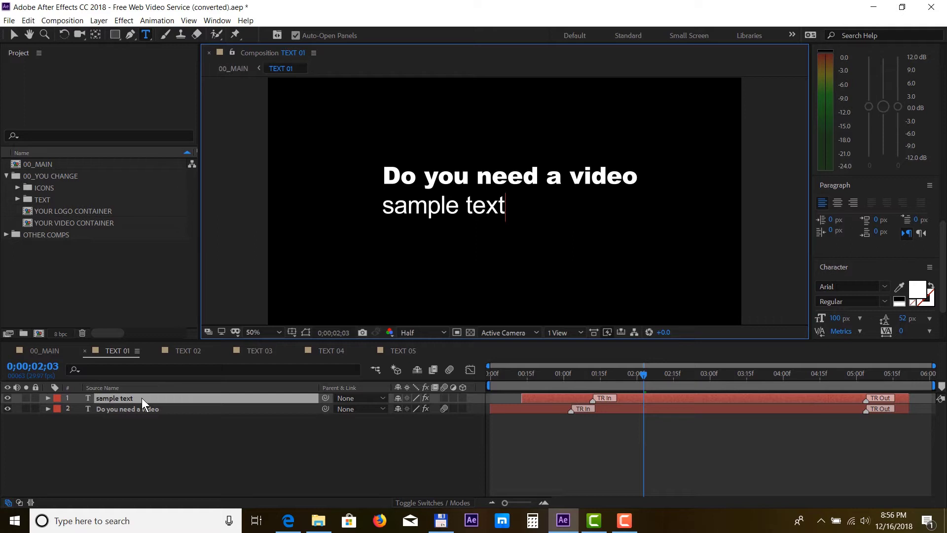
click(135, 440)
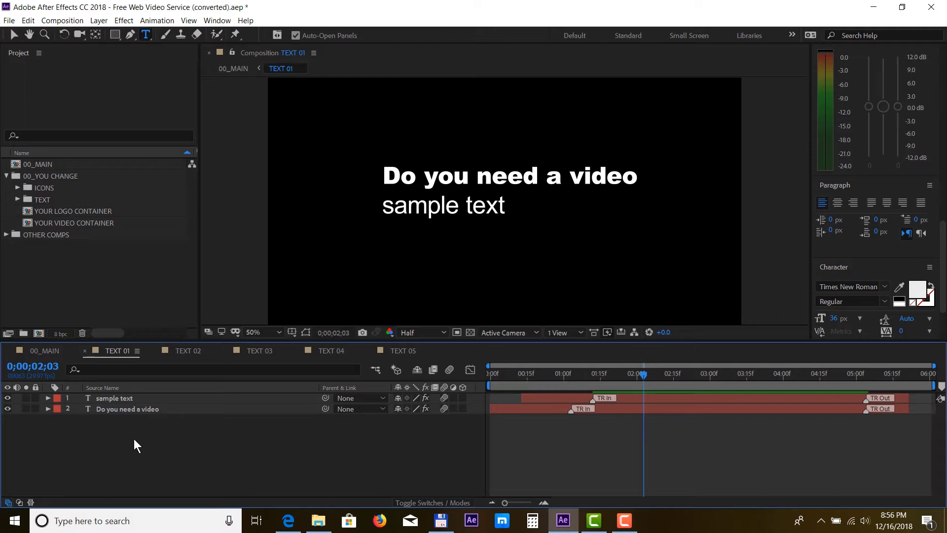
Move that line's out-transition earlier, to about 02;10, and return to 00_MAIN
click(821, 378)
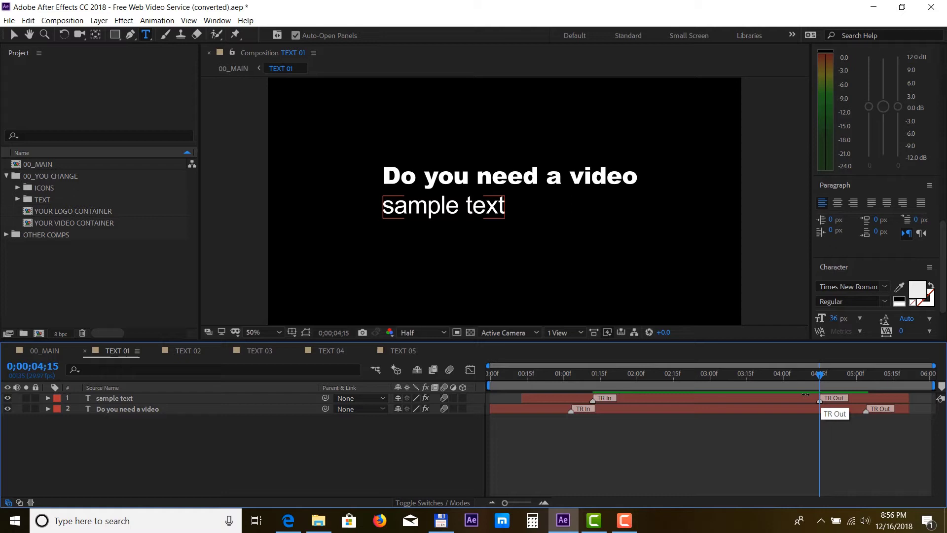
drag(867, 399, 626, 400)
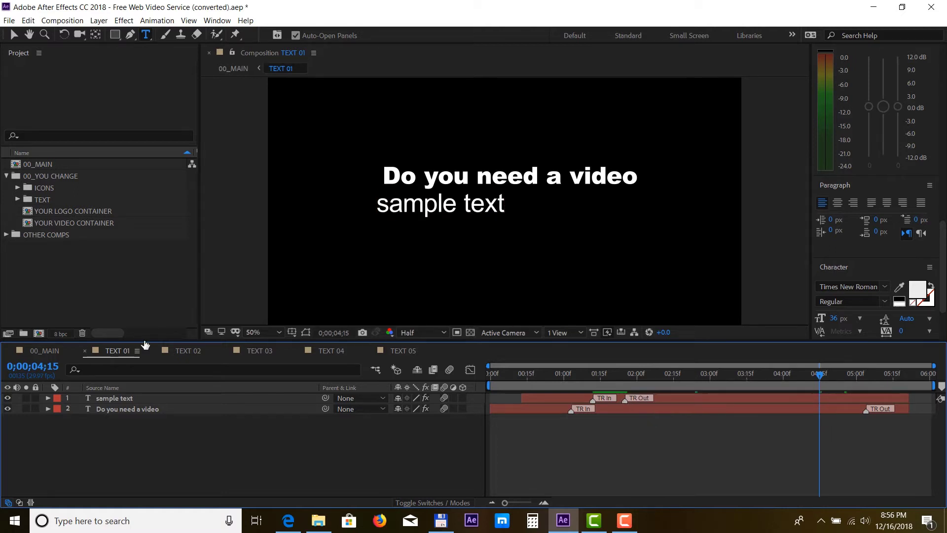
click(44, 351)
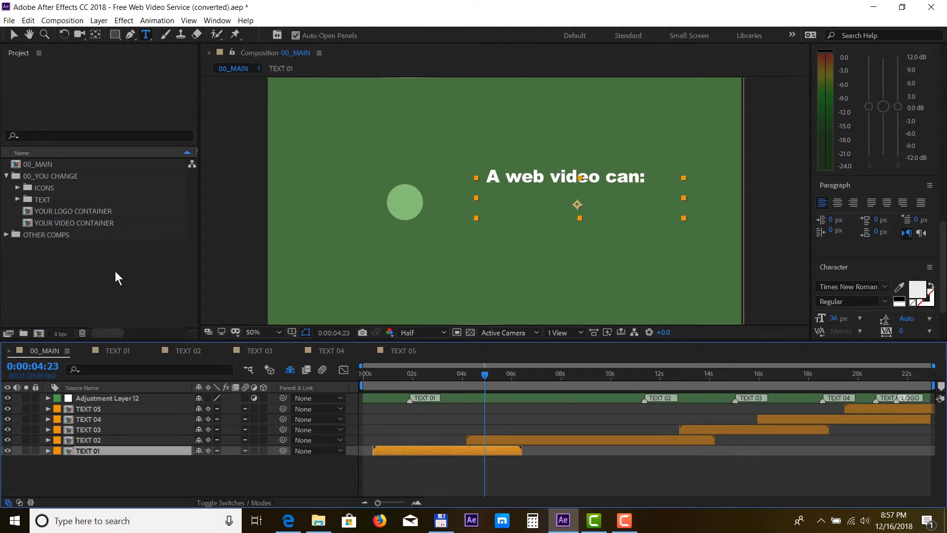
Import bluefx logo.png and woman at desk.mp4 from Demo Files into the project
right_click(130, 270)
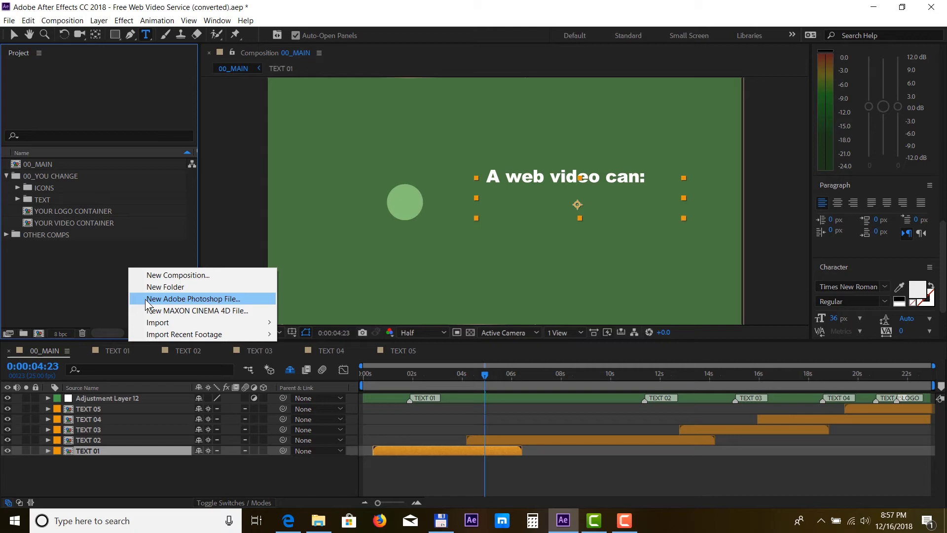
mouse_move(158, 323)
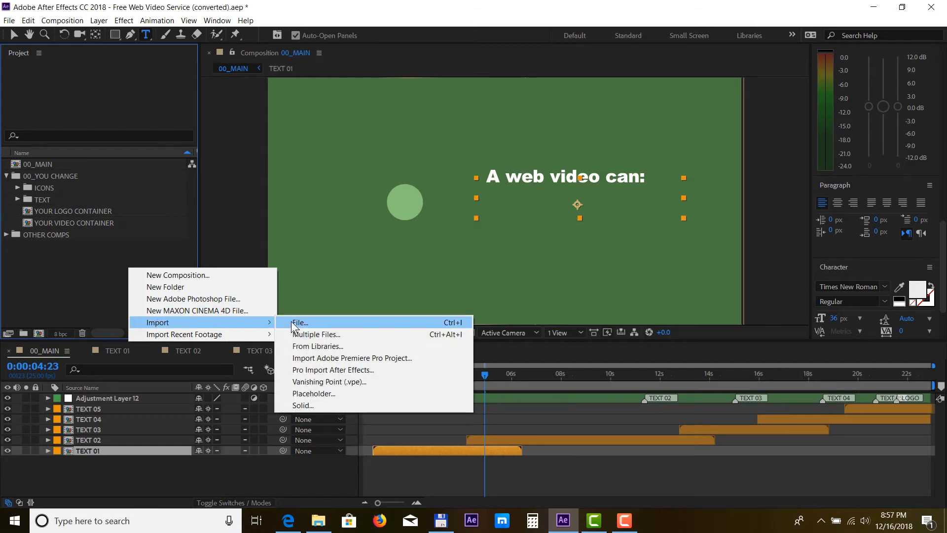
click(290, 322)
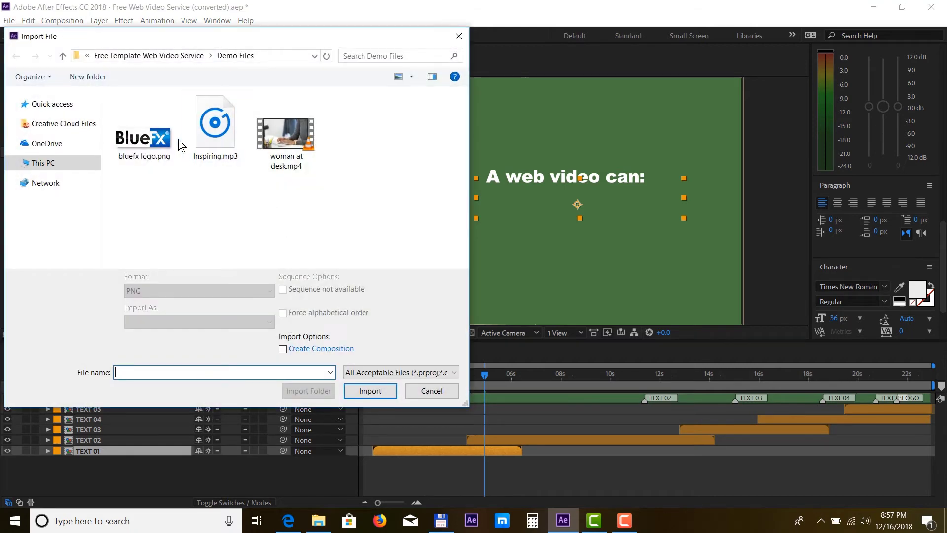
click(167, 139)
ctrl+click(277, 147)
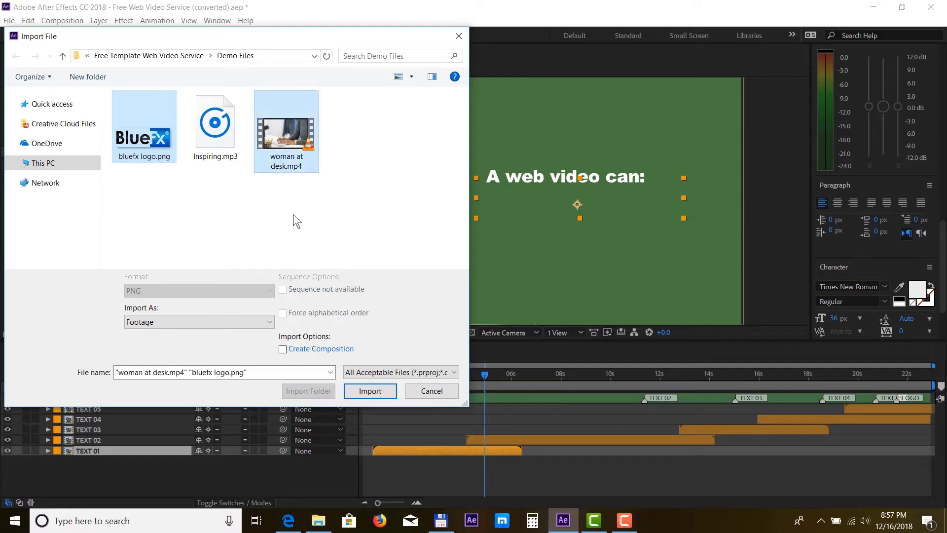
click(361, 388)
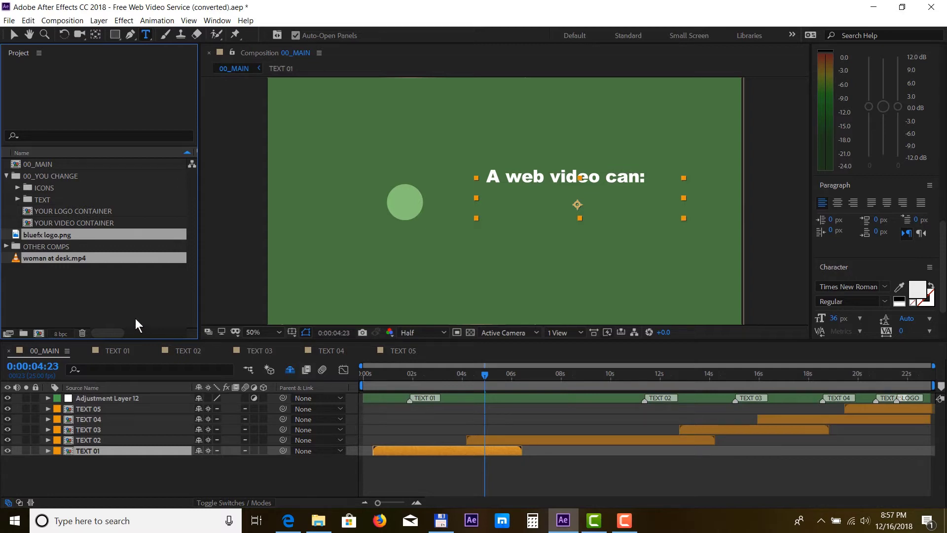
Add bluefx logo.png to YOUR LOGO CONTAINER and hide the YOUR LOGO HERE placeholder
click(124, 299)
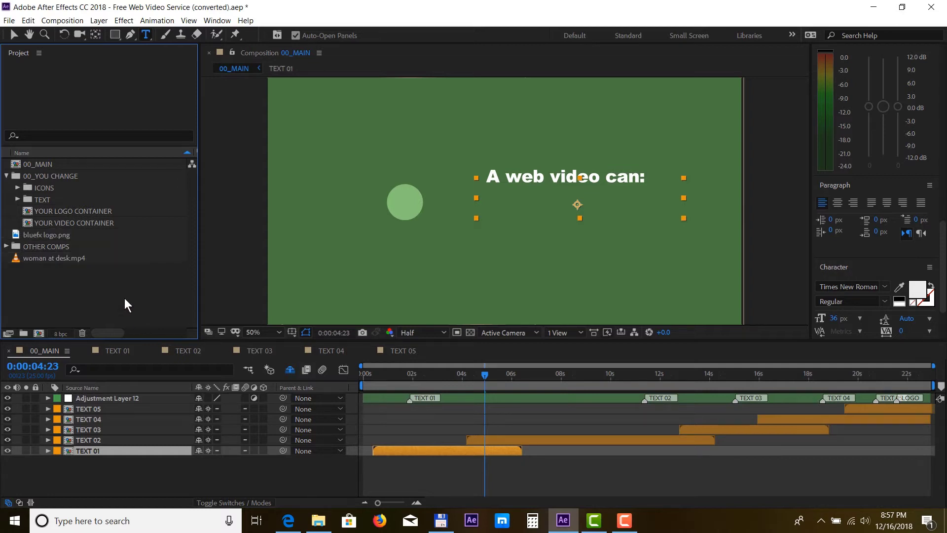
double_click(95, 210)
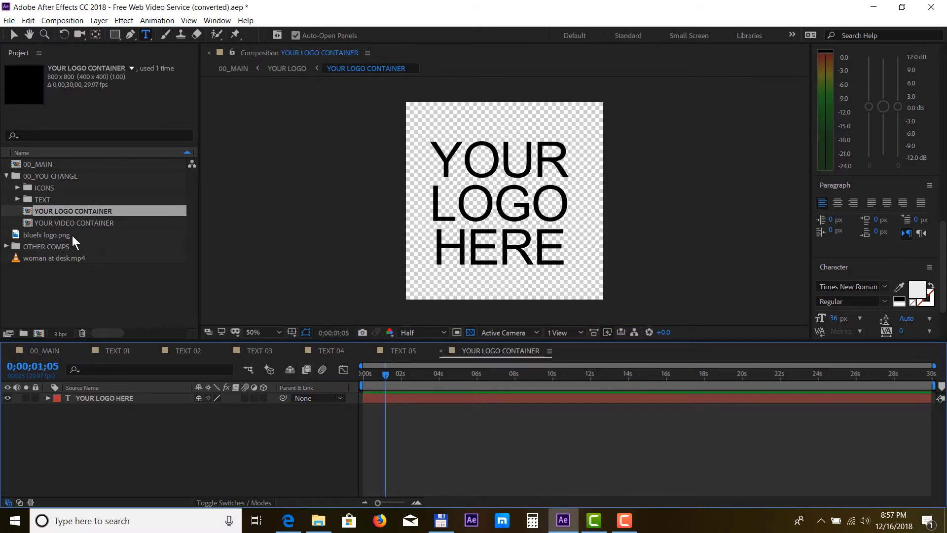
click(68, 234)
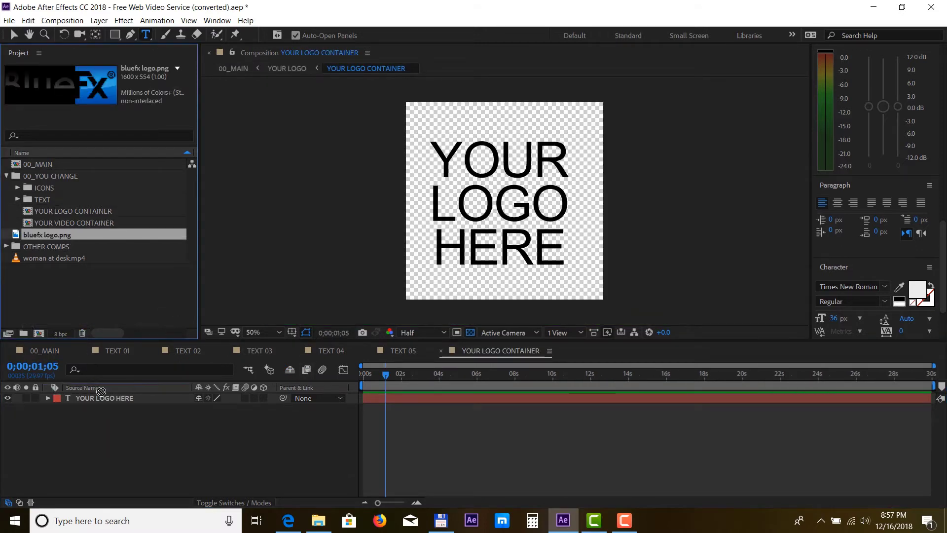
drag(68, 234, 102, 395)
click(7, 408)
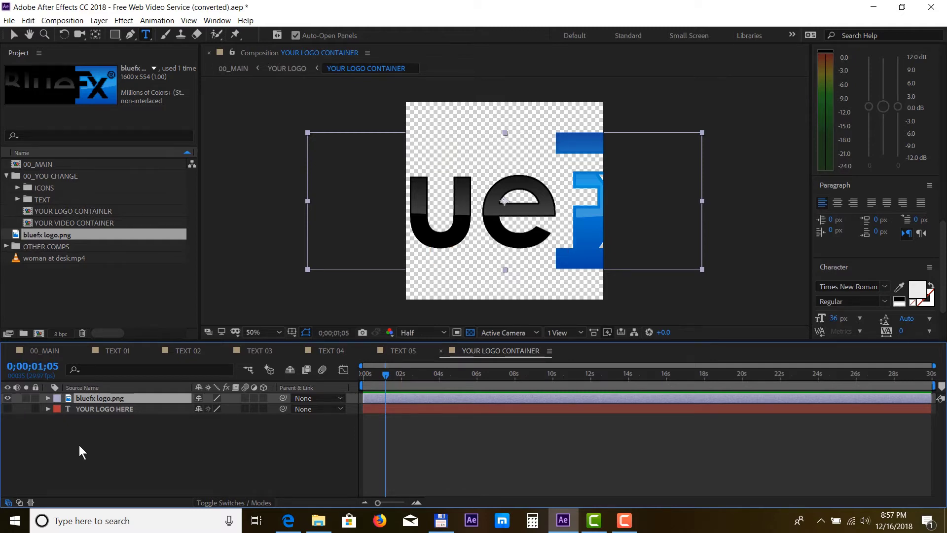
Scale the logo down to 40% and open YOUR VIDEO CONTAINER
key(s)
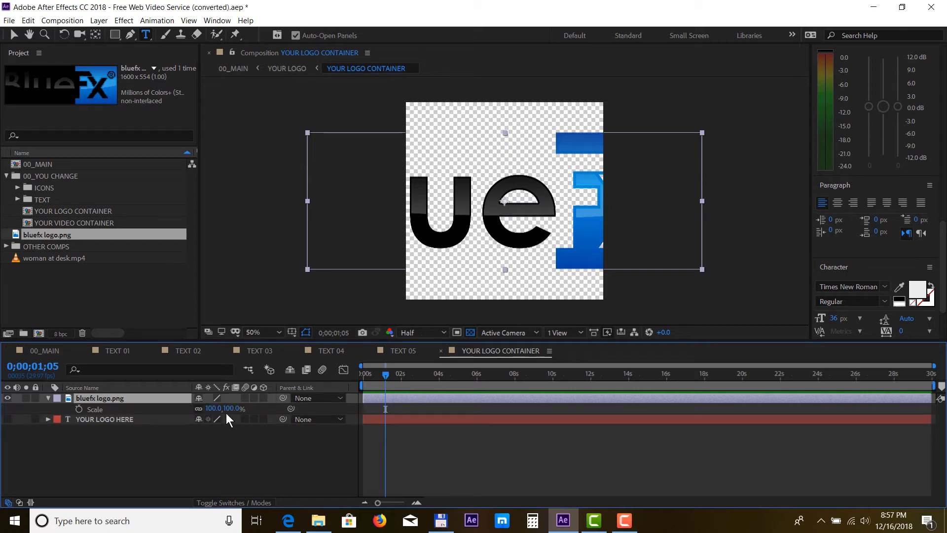
mouse_move(225, 413)
mouse_down()
mouse_move(188, 412)
mouse_move(252, 409)
mouse_move(215, 409)
mouse_up()
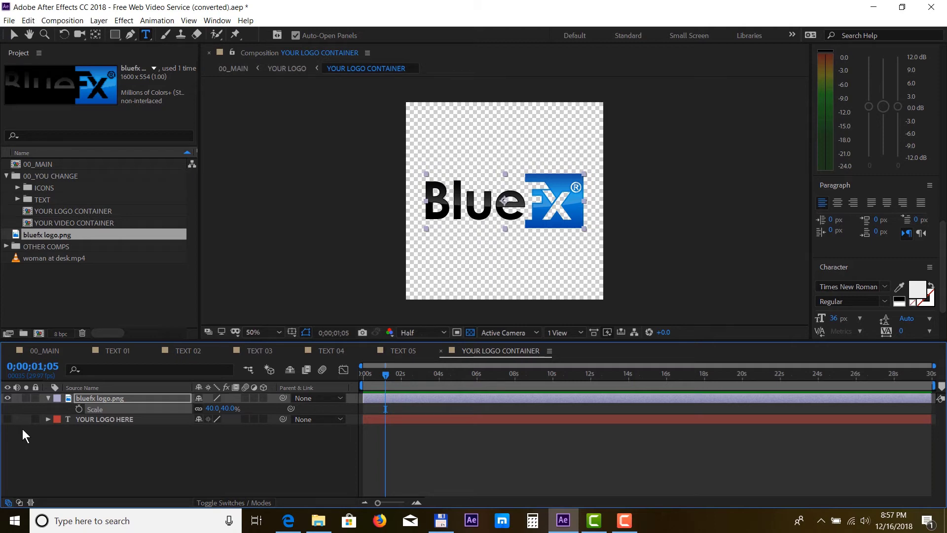
double_click(56, 221)
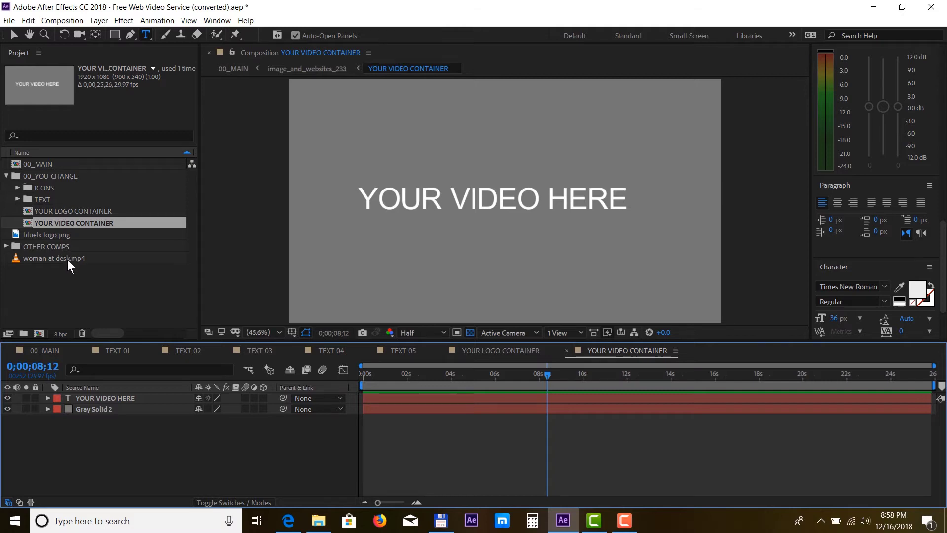
Place woman at desk.mp4 in the video container, hide the placeholders, and preview it in 00_MAIN
click(67, 260)
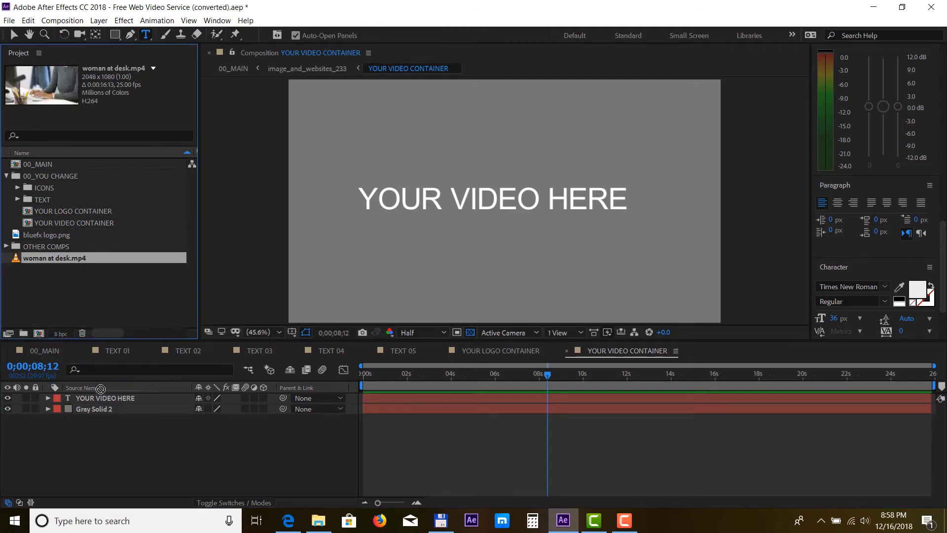
drag(102, 388, 102, 394)
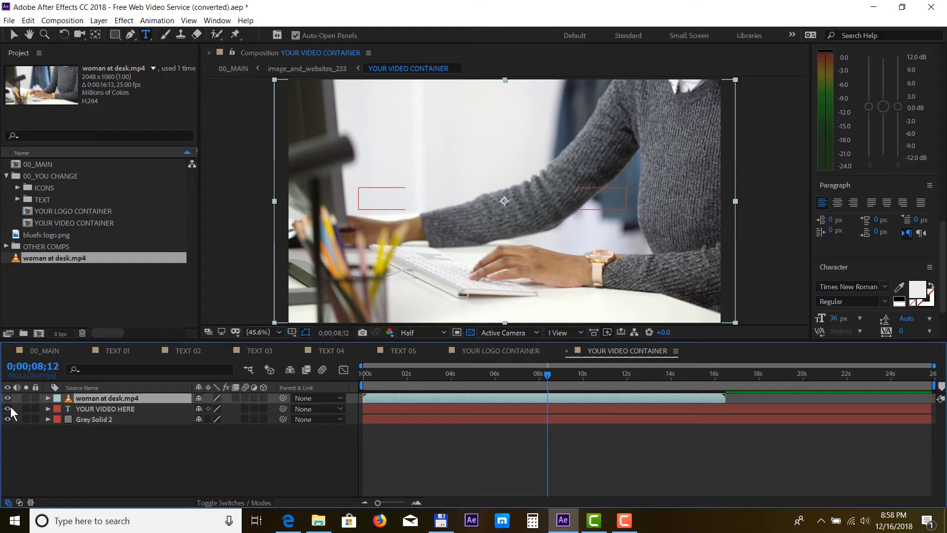
drag(10, 407, 7, 418)
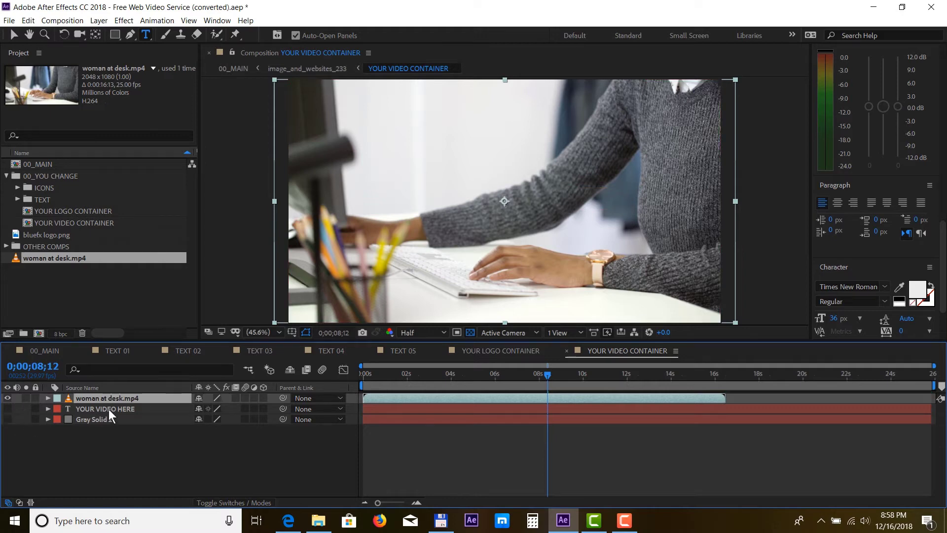
click(53, 349)
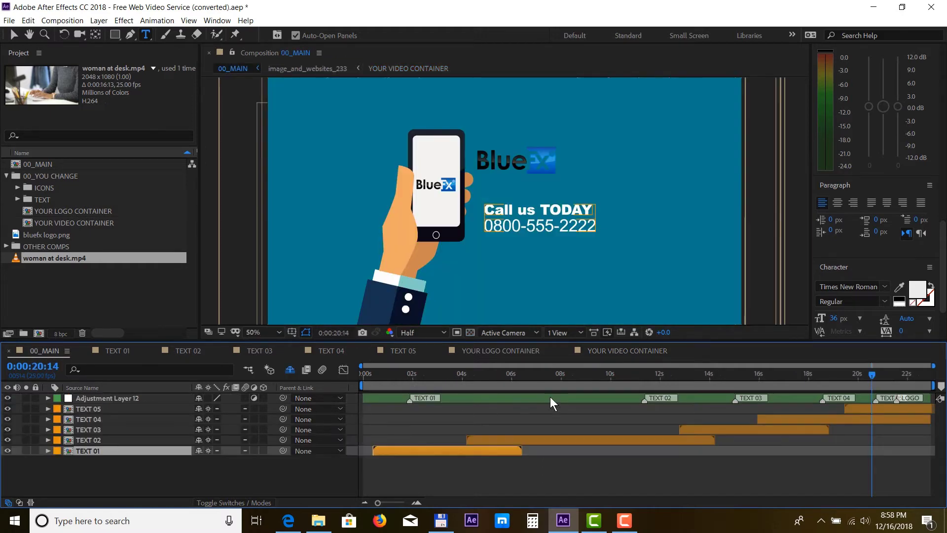
click(733, 380)
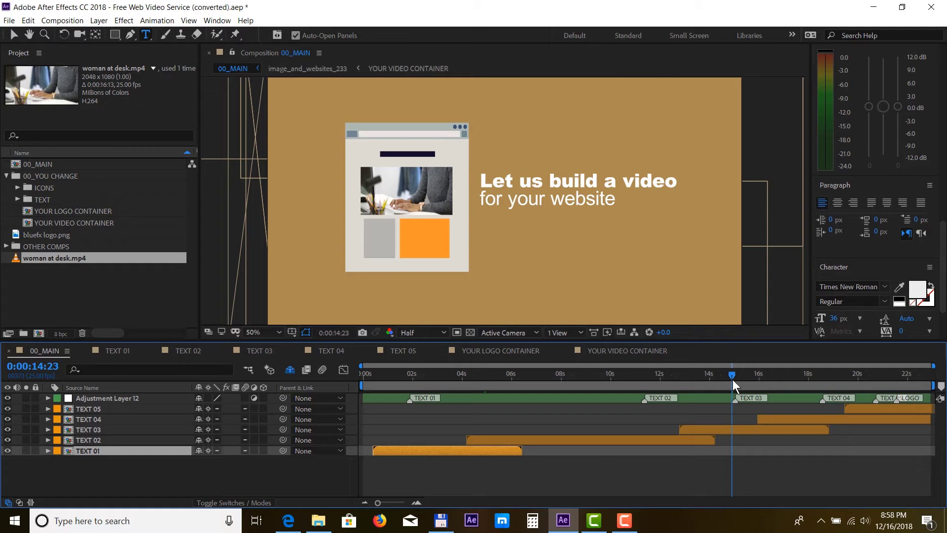
Import Inspiring.mp3, add it to the 00_MAIN timeline, and expand the ICONS folder
right_click(111, 299)
mouse_move(141, 353)
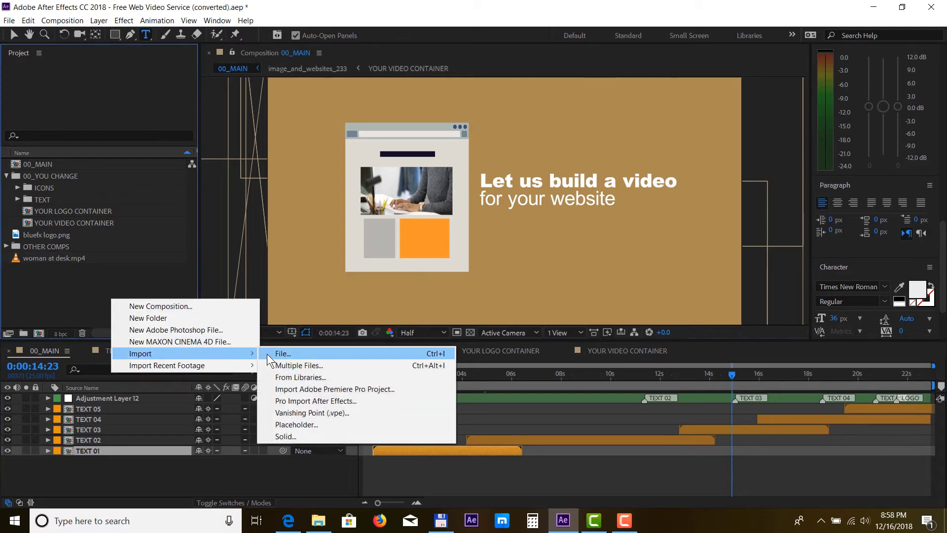
click(267, 353)
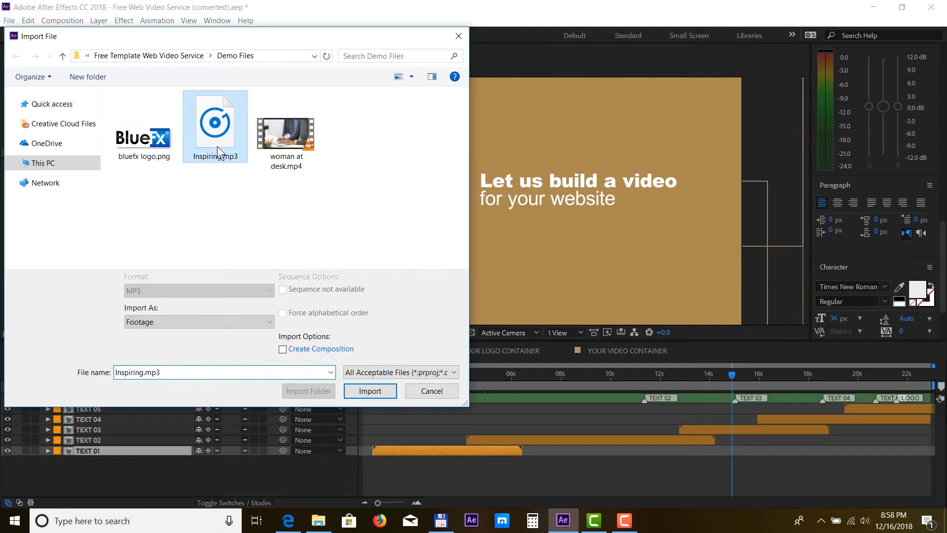
double_click(217, 145)
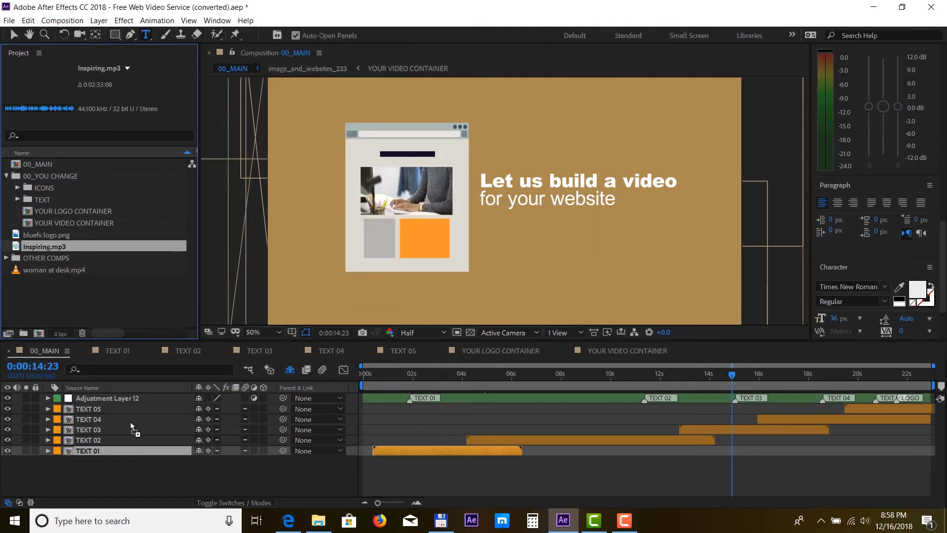
drag(142, 472, 143, 473)
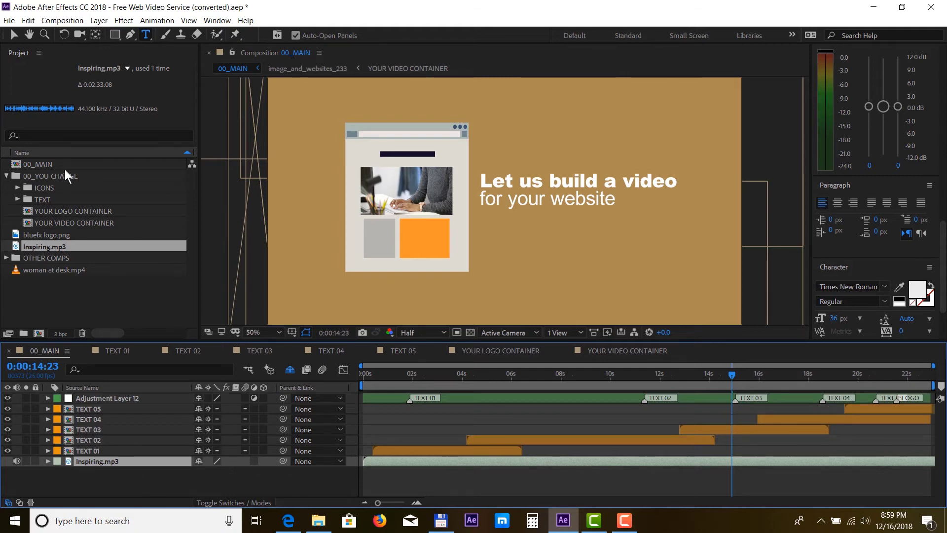
click(17, 187)
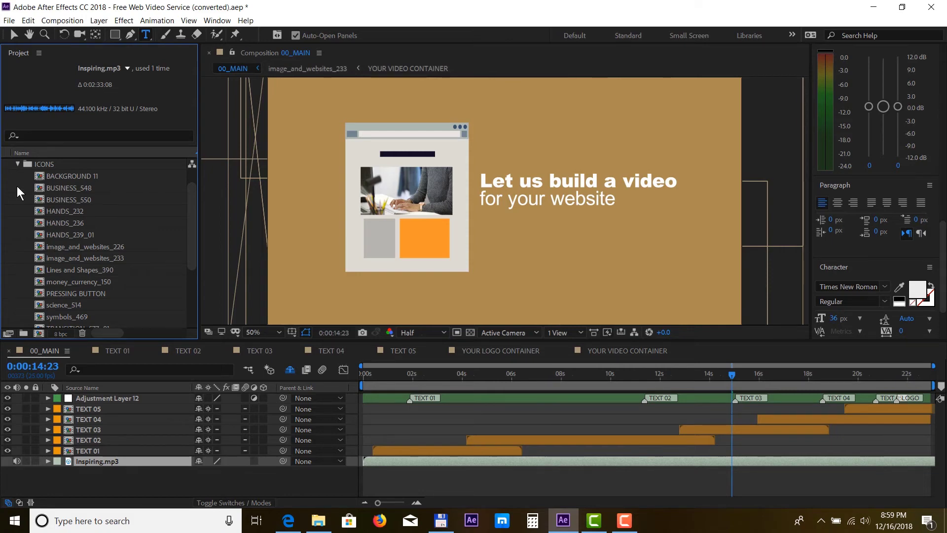
Open BACKGROUND 11 and show the COLOR CONTROL layer's effect settings
double_click(78, 174)
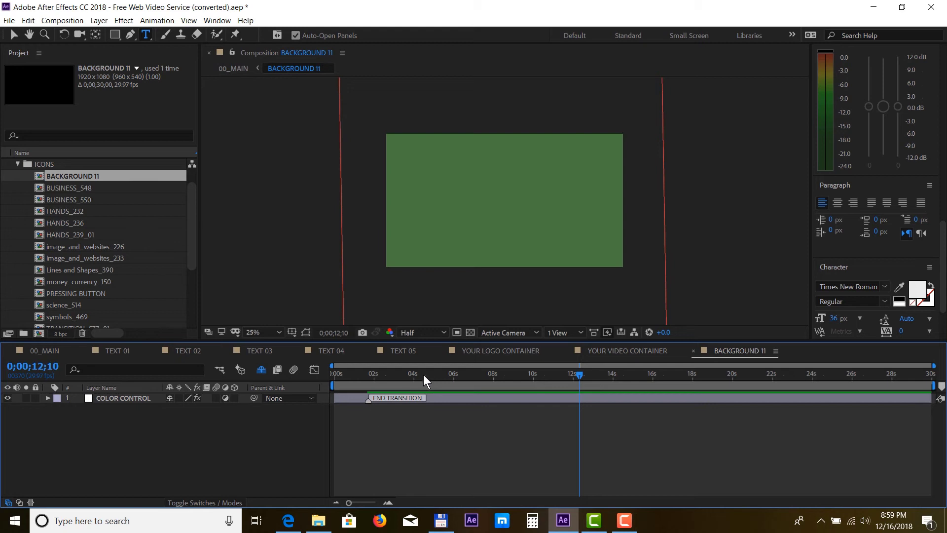
click(441, 373)
click(131, 398)
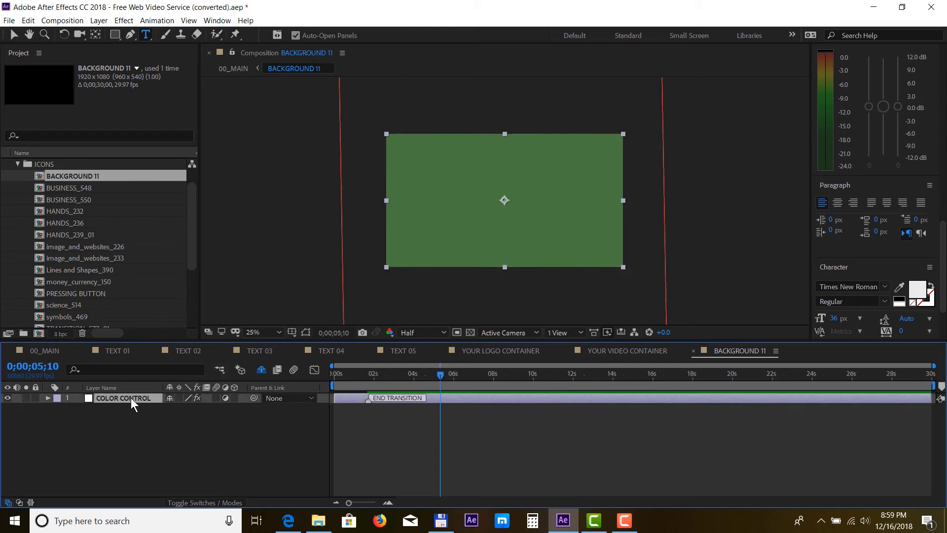
key(F3)
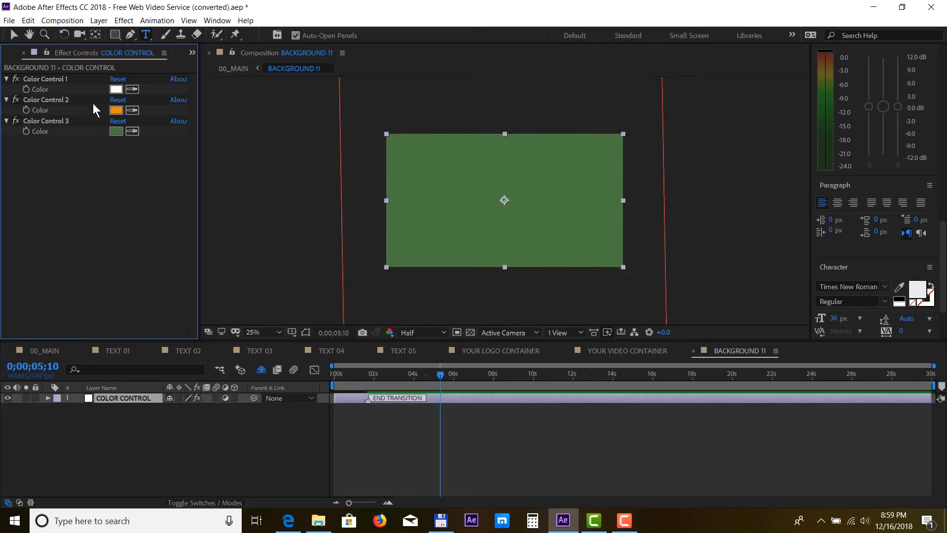
Try brighter green and blue for Color Control 3, then cancel and keep the original
click(115, 132)
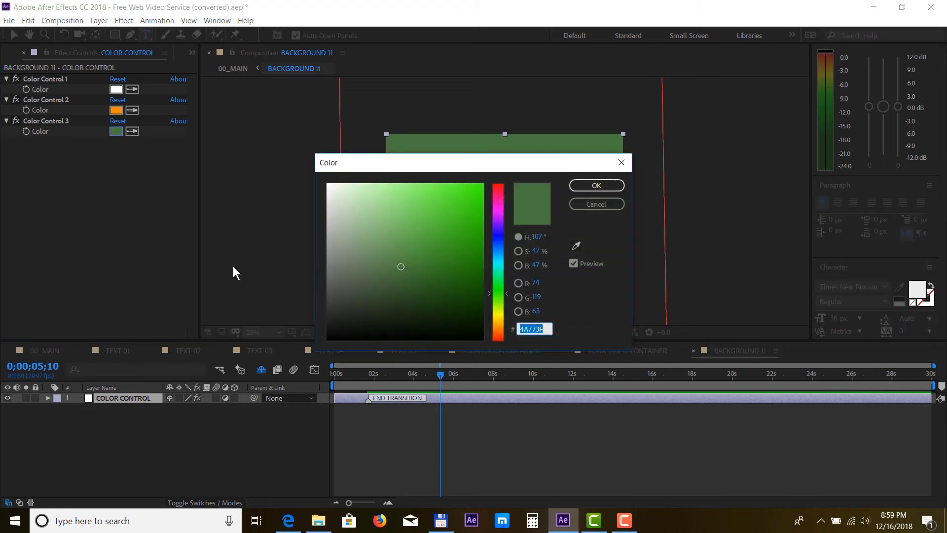
drag(441, 251, 468, 232)
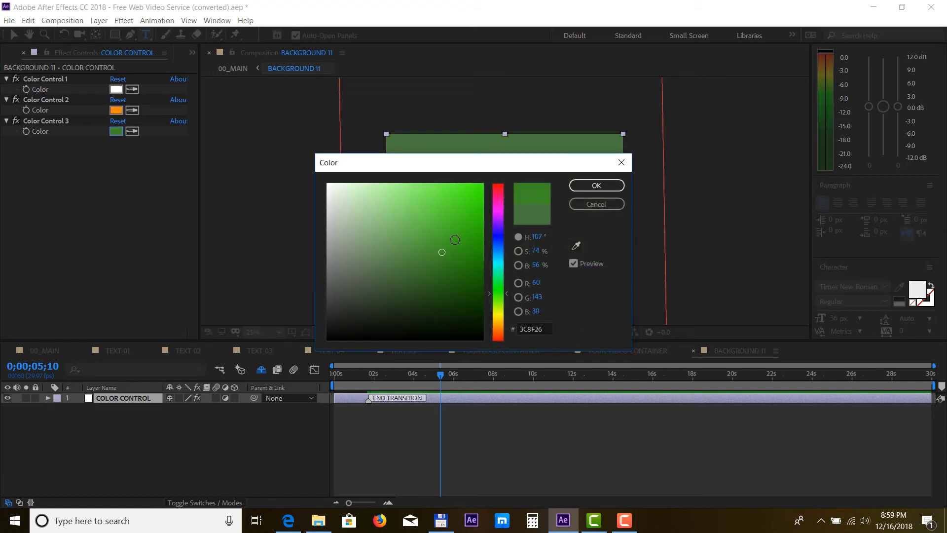
click(498, 249)
click(589, 206)
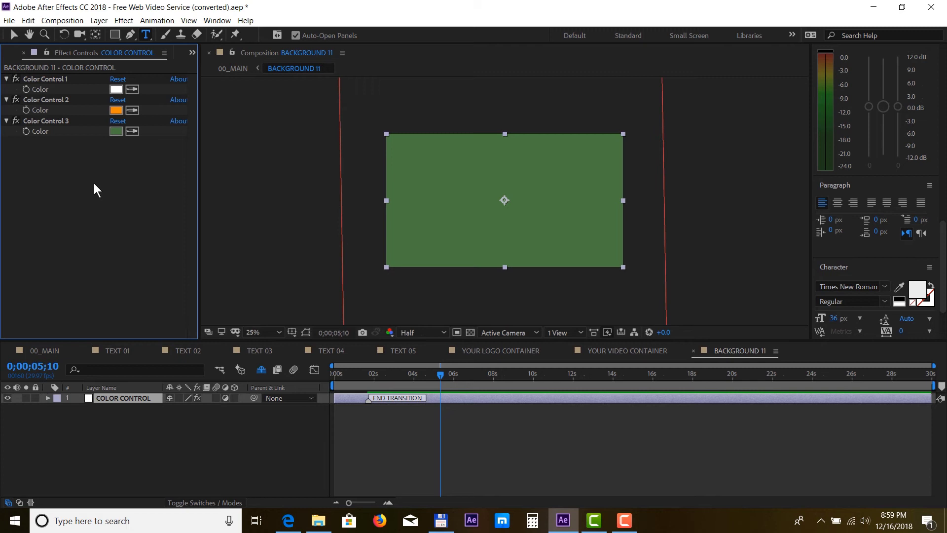
Send 00_MAIN to the Adobe Media Encoder queue for H.264 rendering
click(44, 350)
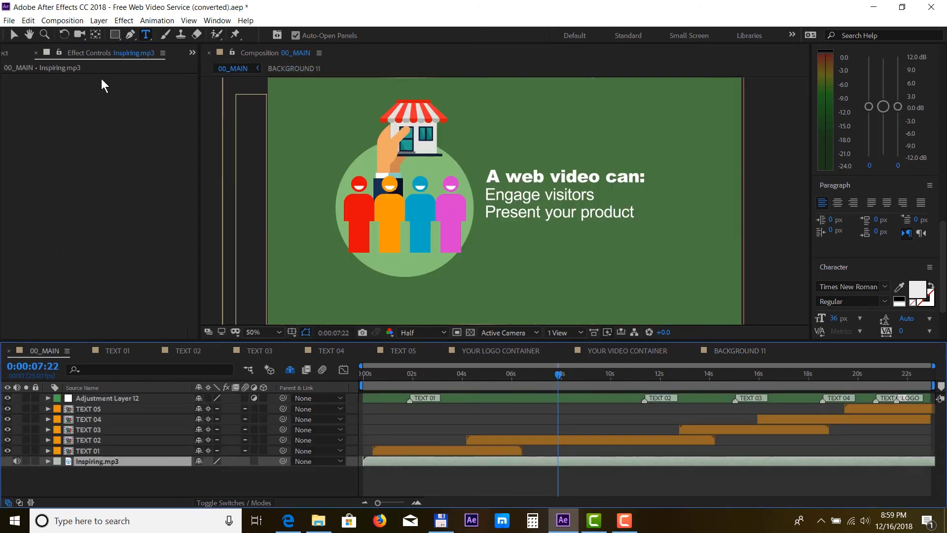
click(76, 22)
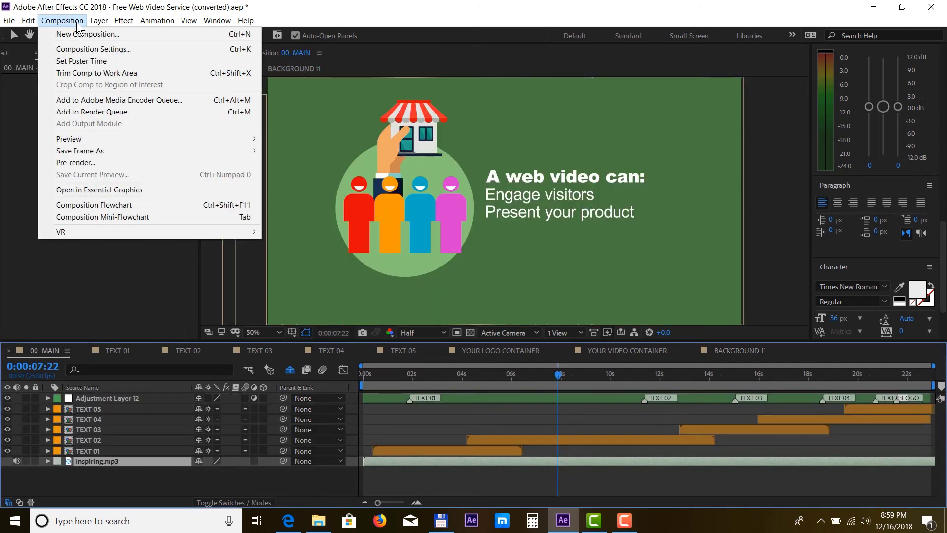
click(101, 102)
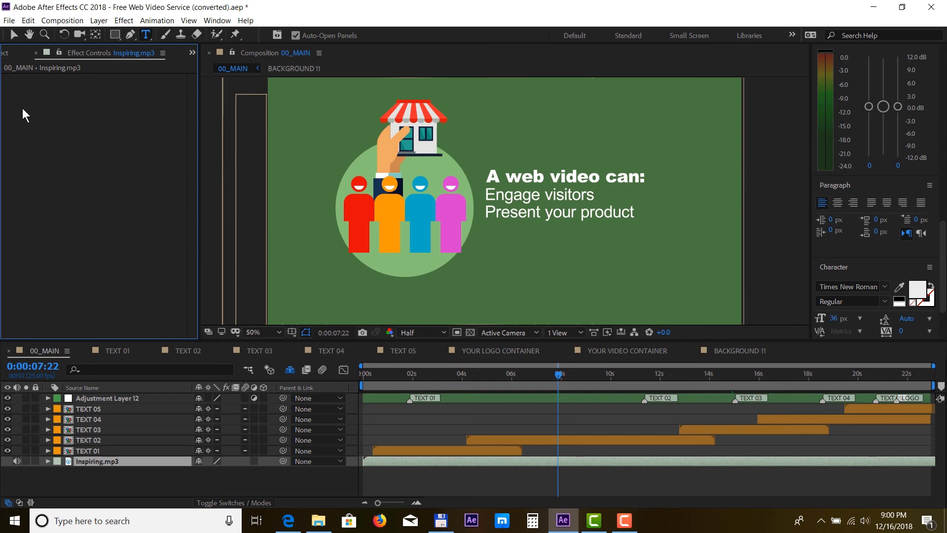
Switch to the browser's BlueFX Business Explainer page showing the $791 Pro Bundle
click(287, 520)
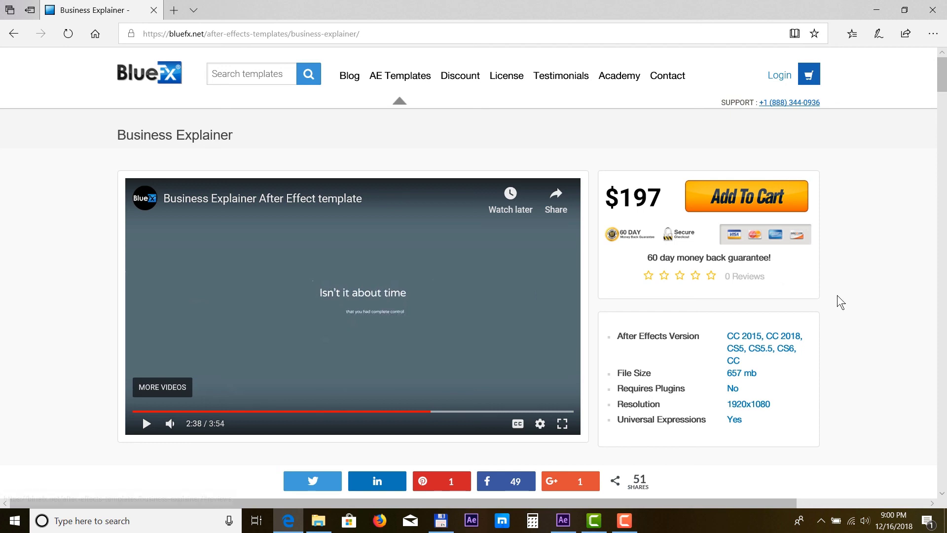
scroll(849, 296, down, 1)
scroll(849, 297, down, 2)
scroll(849, 297, down, 3)
scroll(849, 297, down, 1)
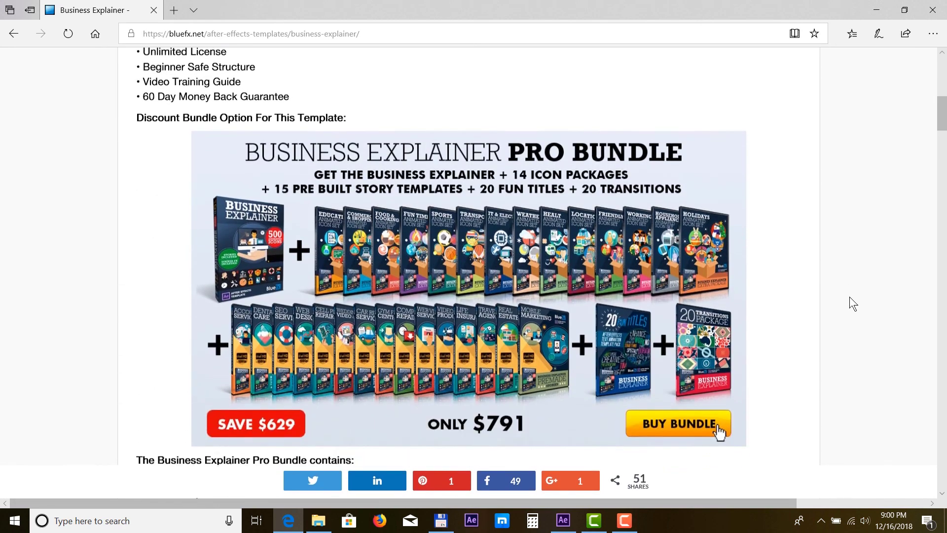